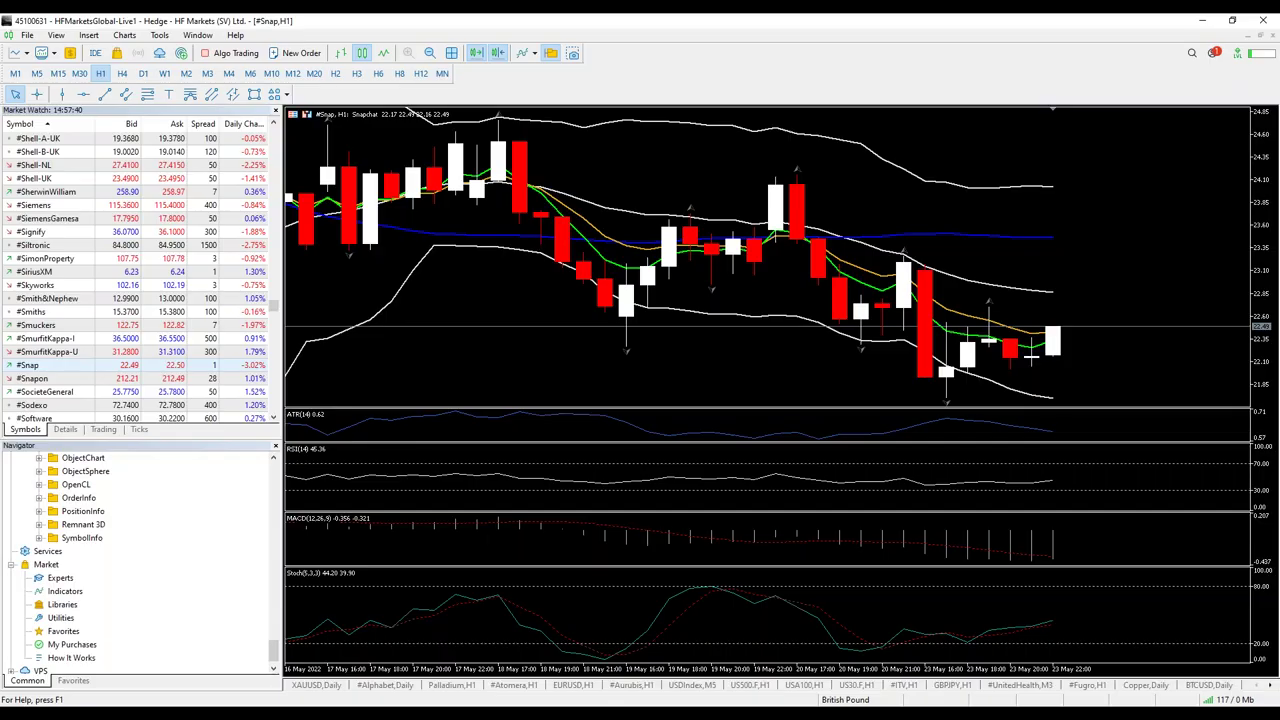
- Apply the BlackTemplate layout to the EURNZD chart and switch it to the D1 timeframe
right_click(750, 238)
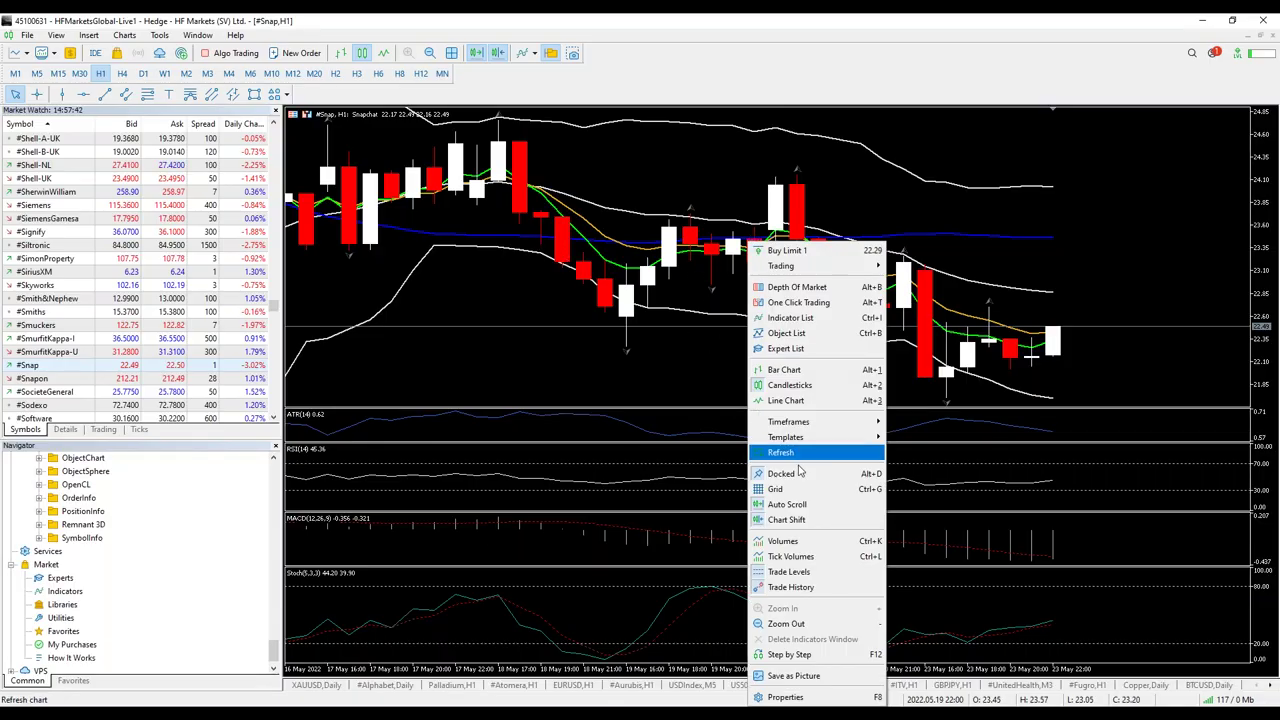
mouse_move(827, 443)
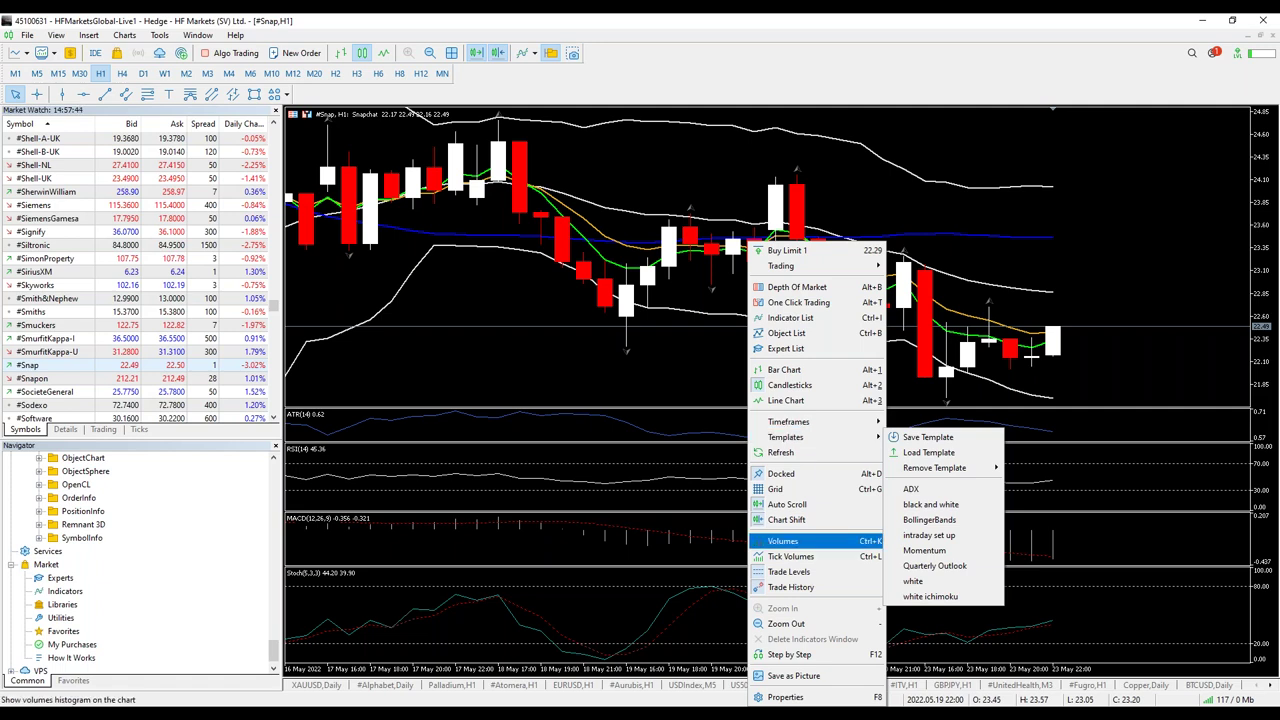
key("Escape")
right_click(684, 243)
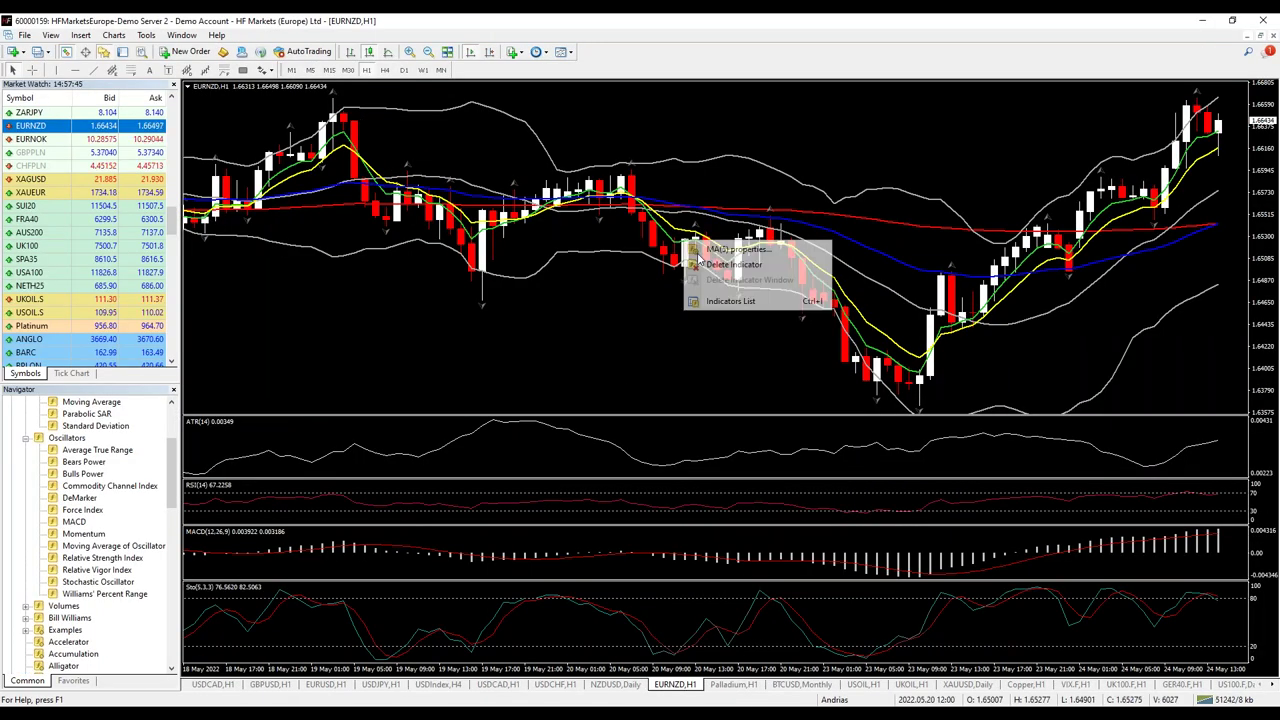
right_click(711, 152)
mouse_move(776, 283)
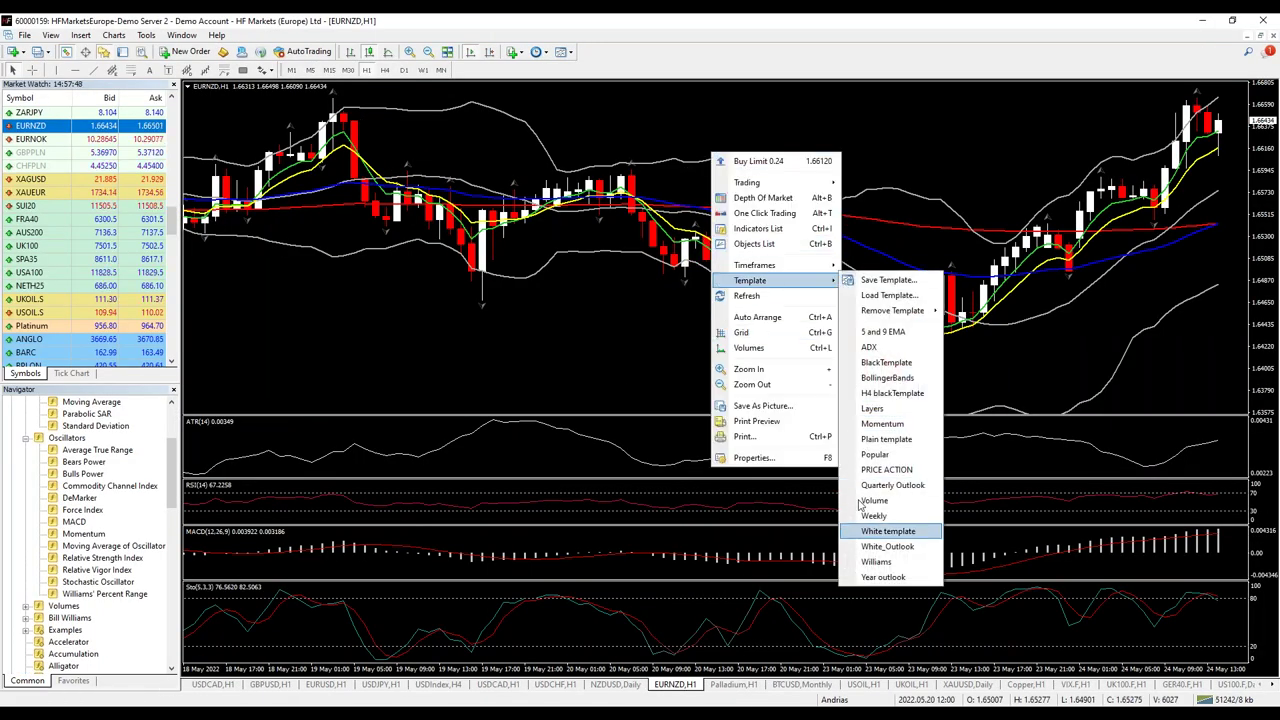
left_click(886, 363)
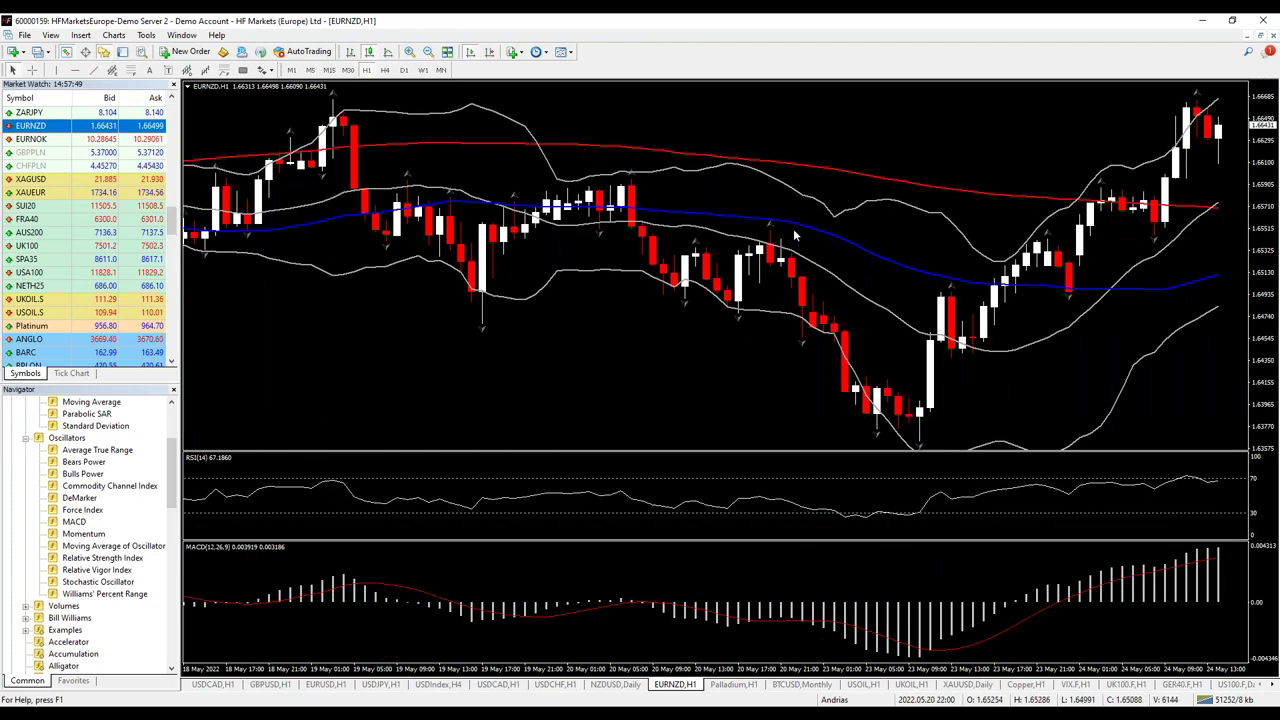
left_click(403, 70)
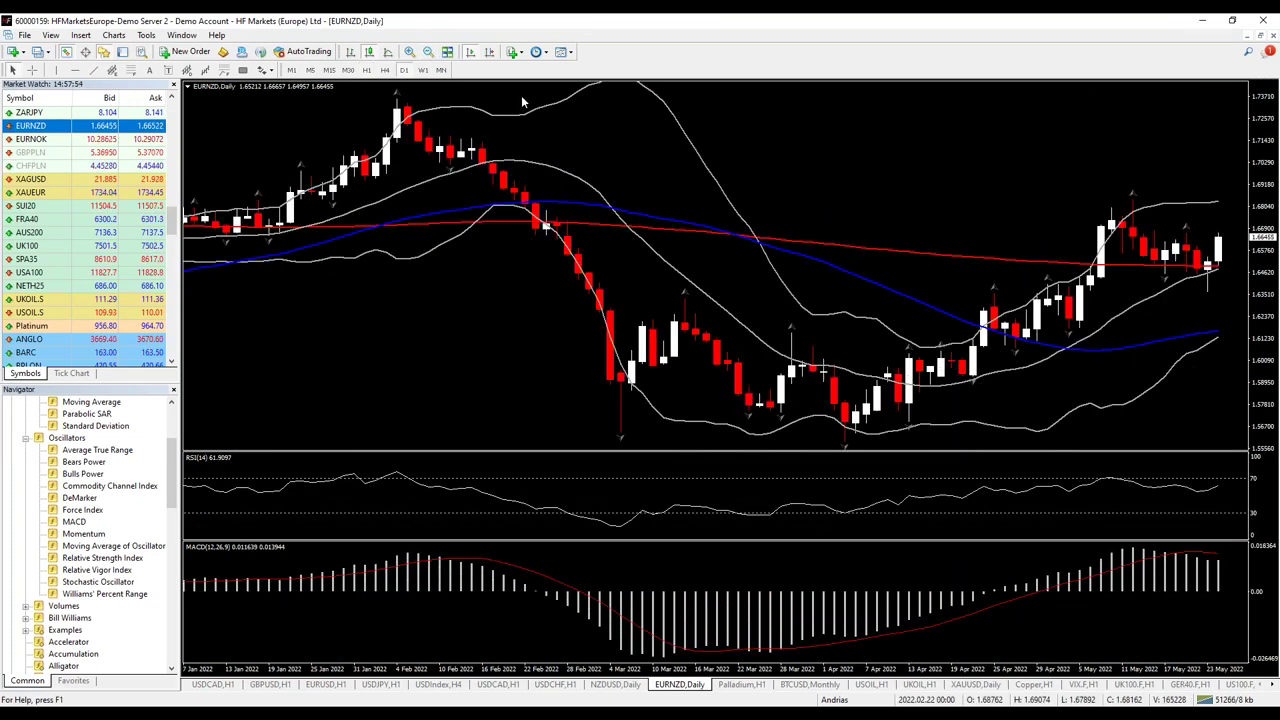
right_click(650, 137)
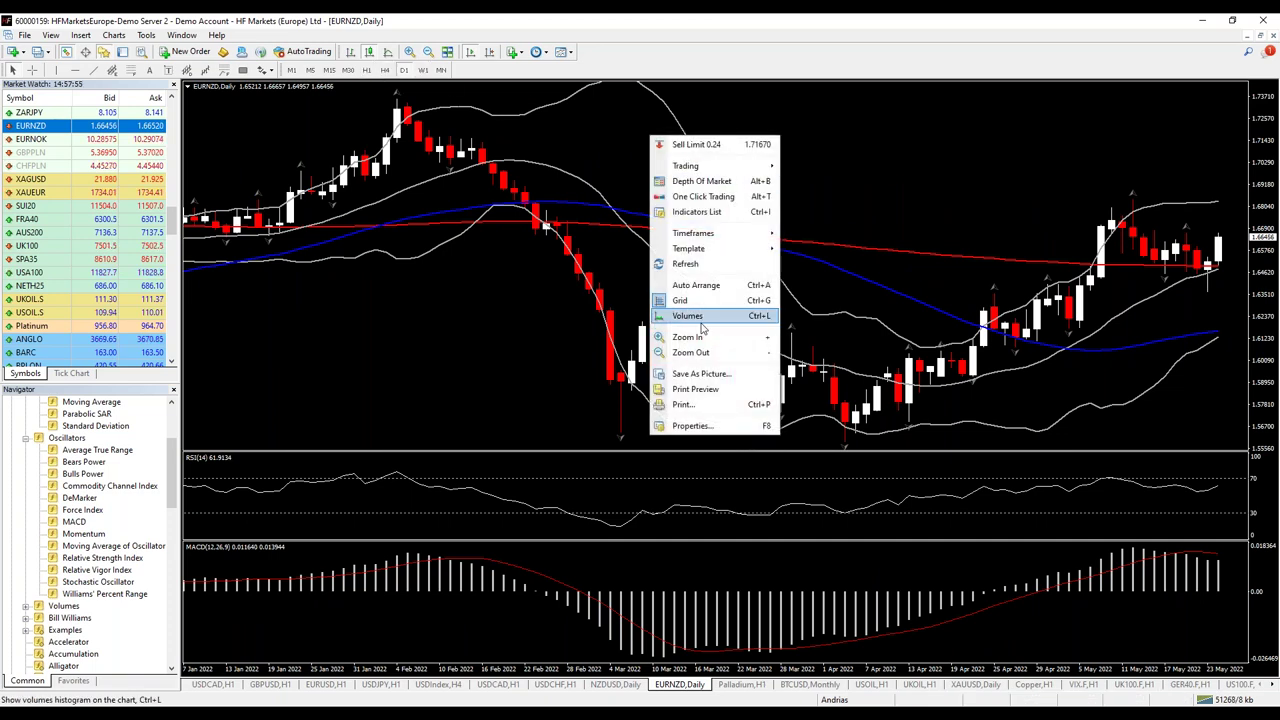
- Apply the PRICE ACTION template, then add a yellow 20-period simple moving average on closing prices
mouse_move(730, 248)
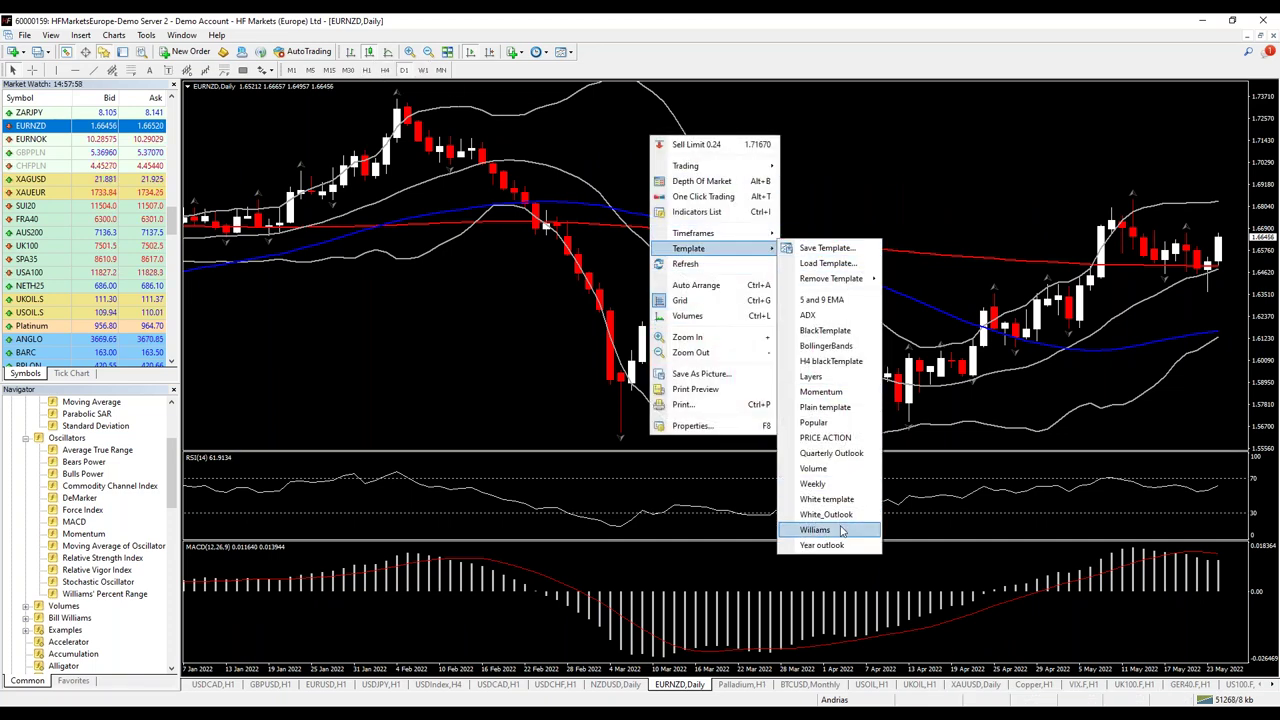
left_click(845, 438)
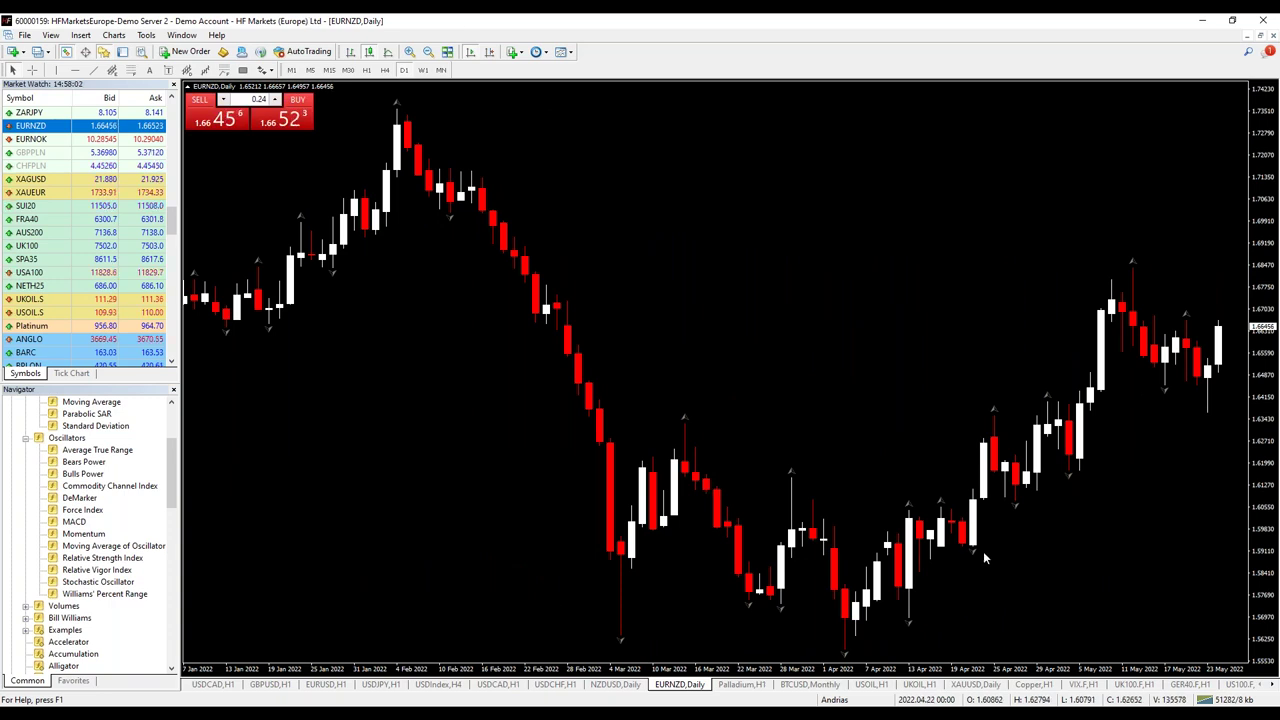
scroll(103, 510, "up", 4)
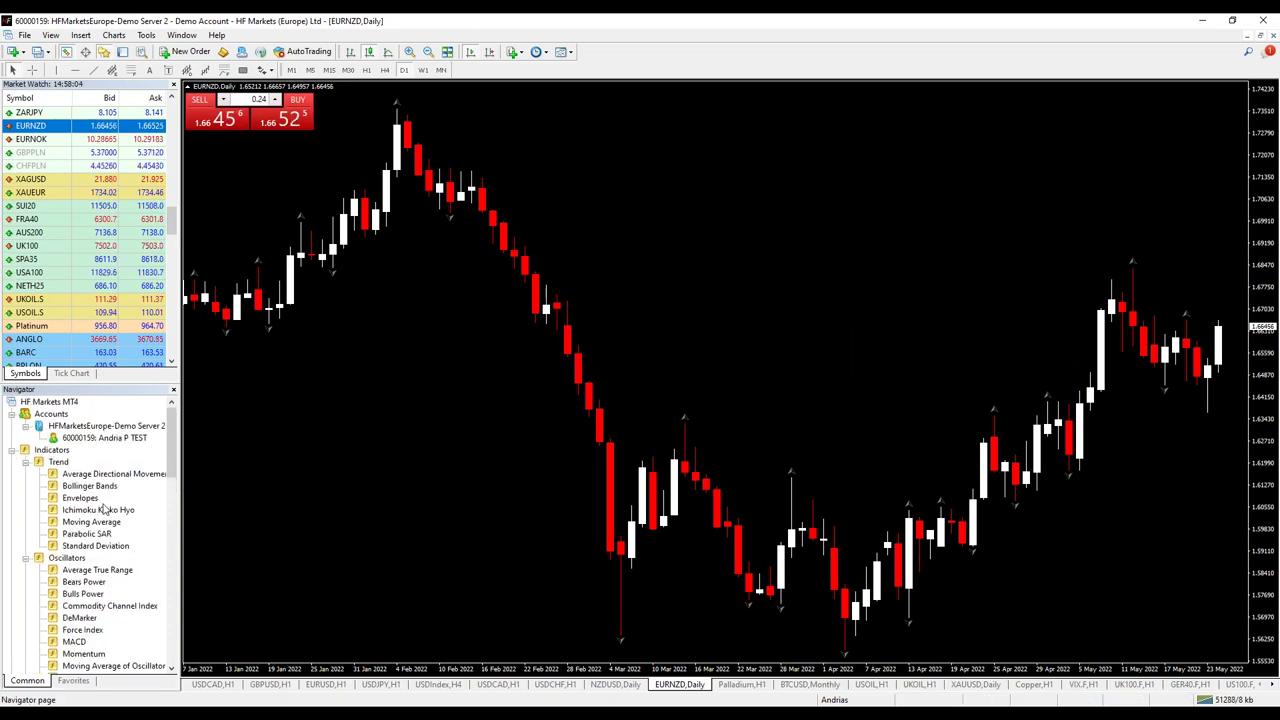
left_click_drag(91, 521, 582, 546)
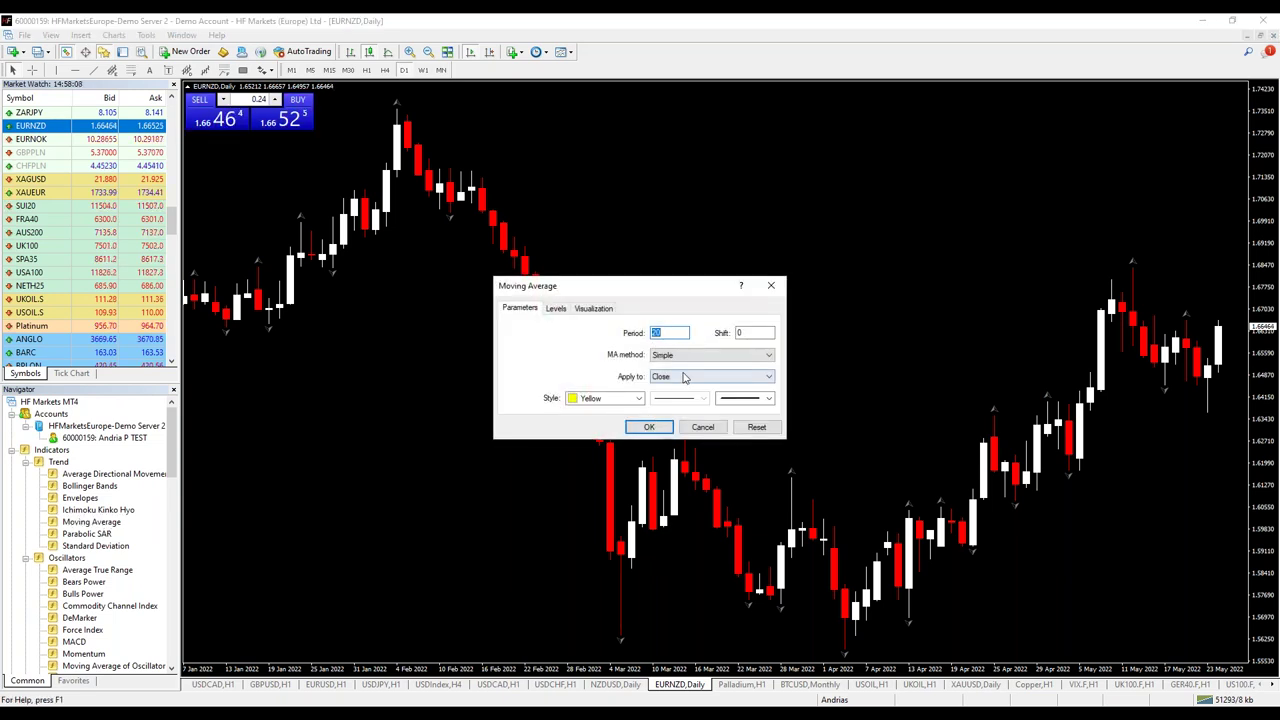
left_click(648, 427)
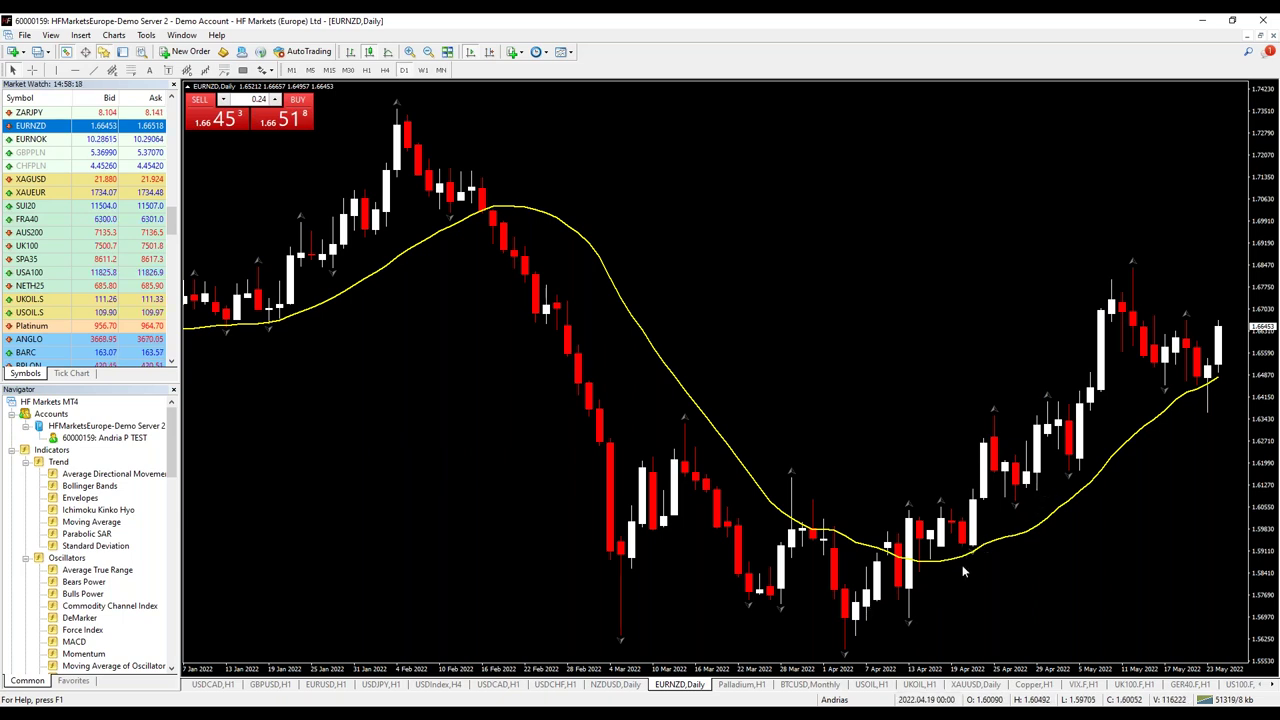
mouse_move(1206, 372)
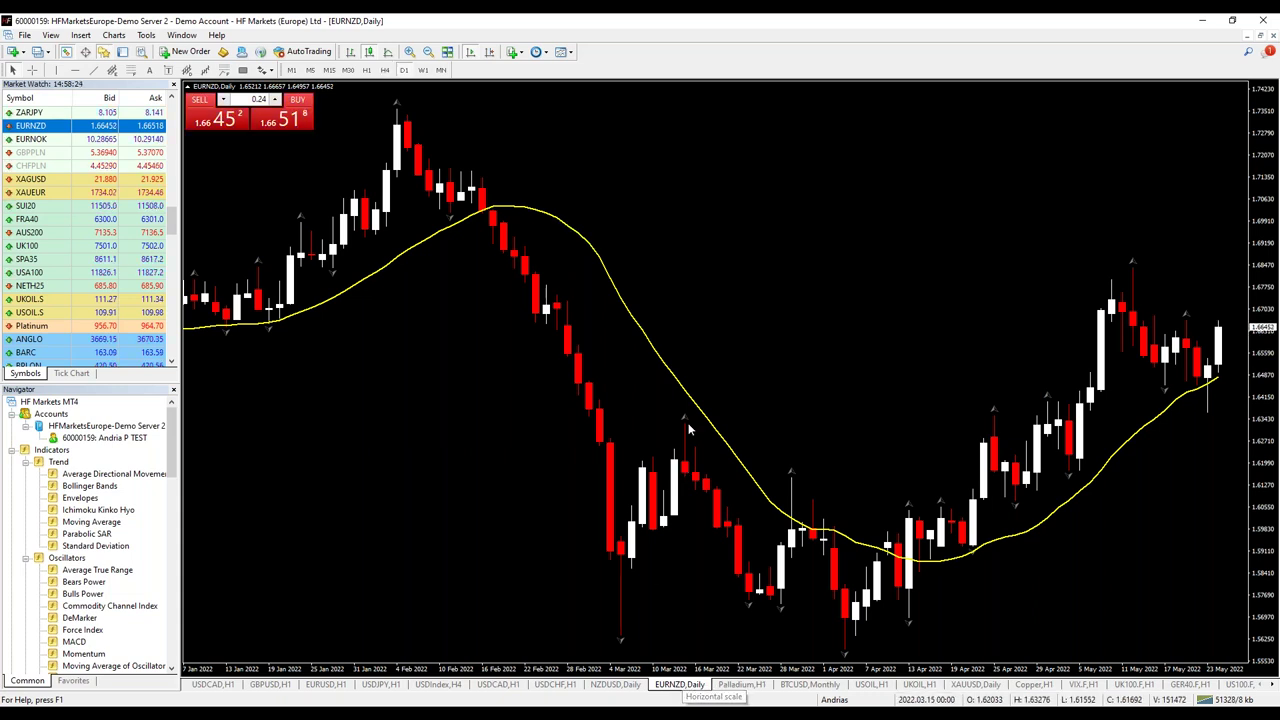
right_click(679, 378)
right_click(641, 327)
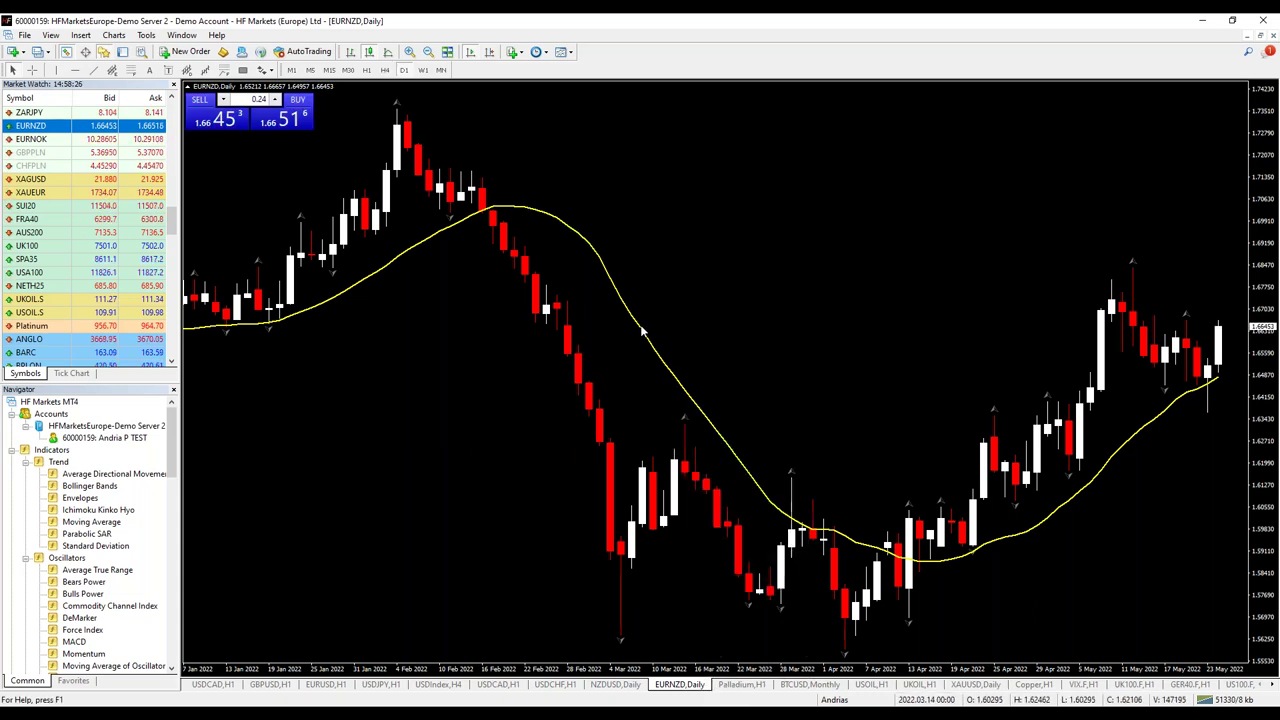
left_click(680, 334)
left_click(702, 355)
left_click(682, 376)
left_click(658, 429)
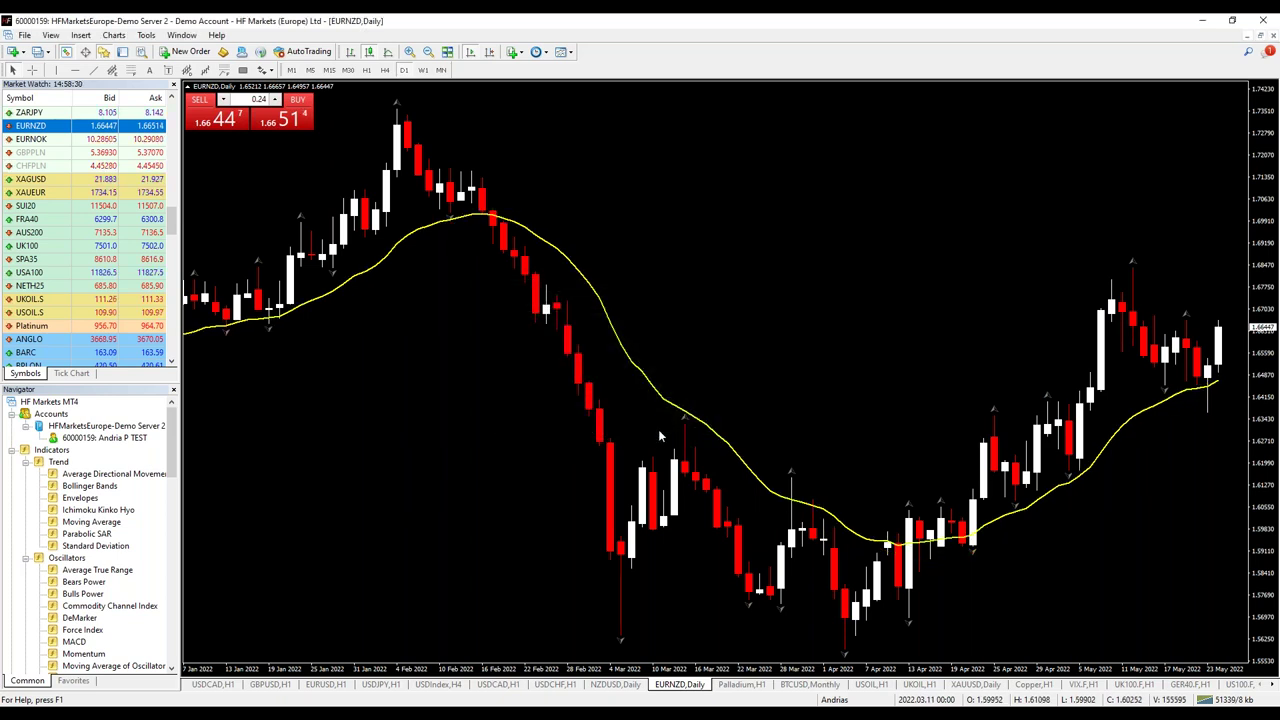
right_click(592, 284)
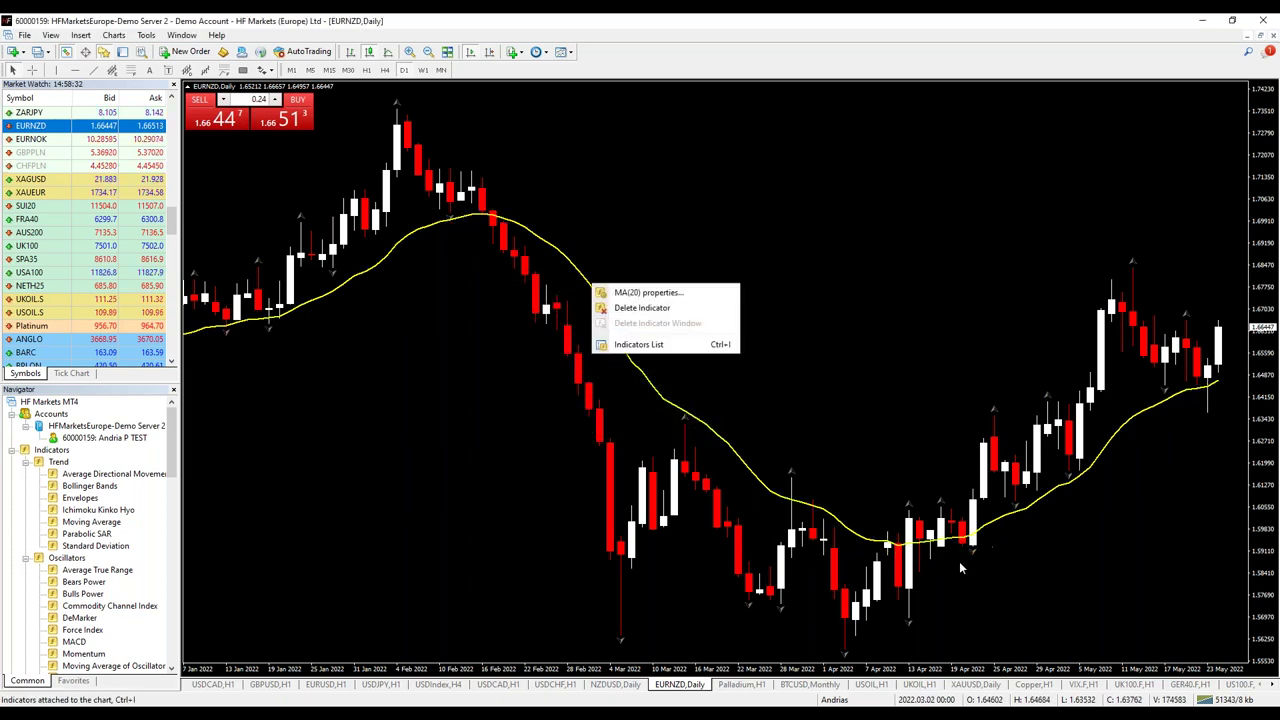
left_click(655, 292)
left_click(705, 355)
left_click(680, 363)
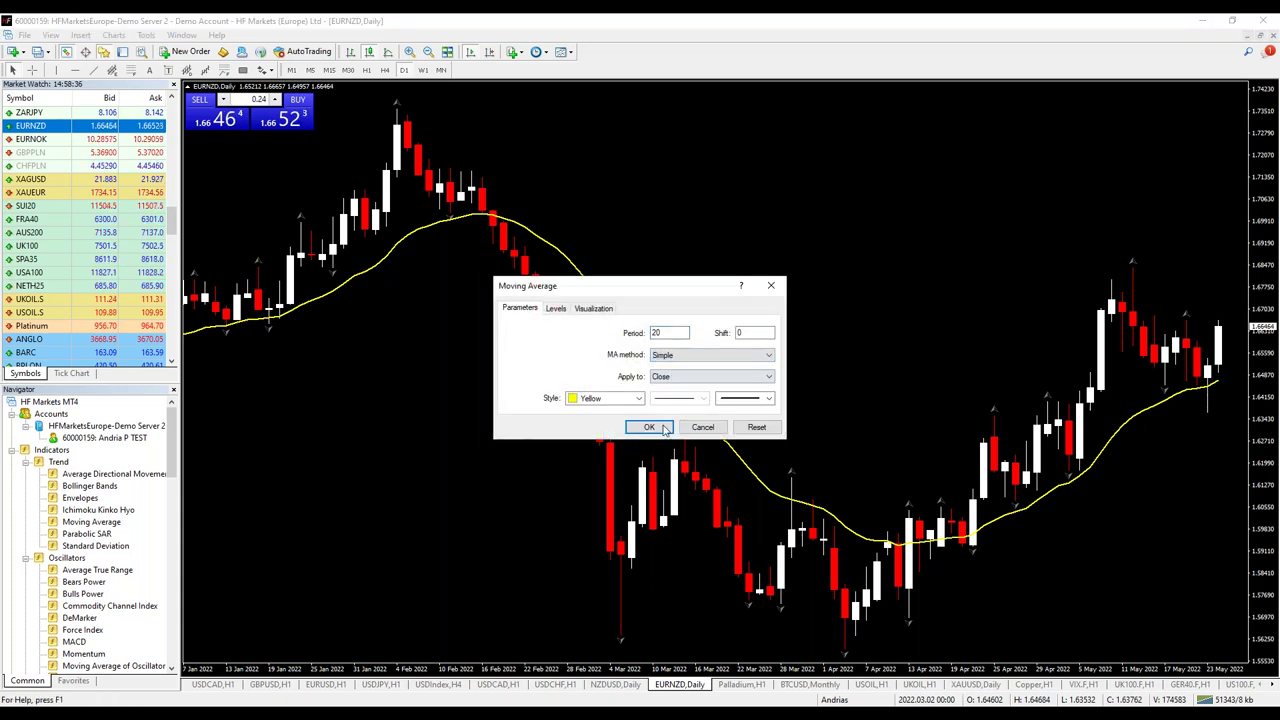
left_click(648, 426)
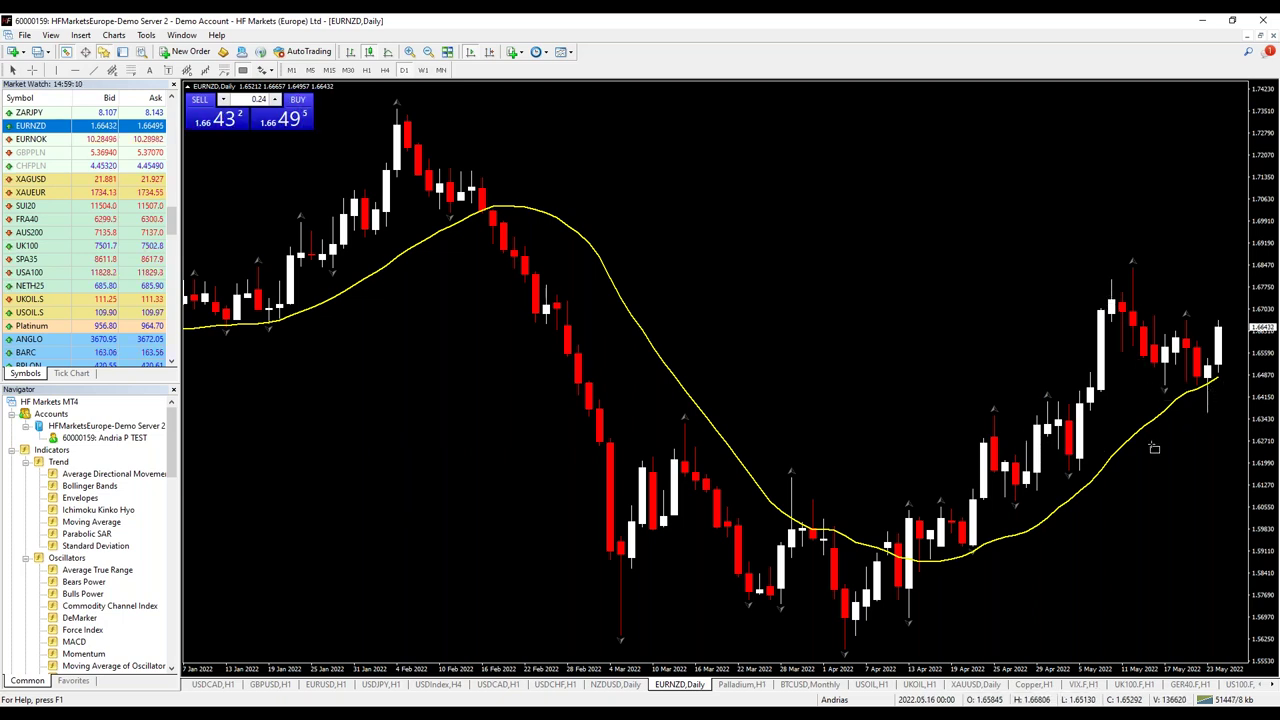
- Draw a blue rectangle over the latest EURNZD daily candles where they meet the 20-period MA
left_click_drag(1165, 388, 1228, 415)
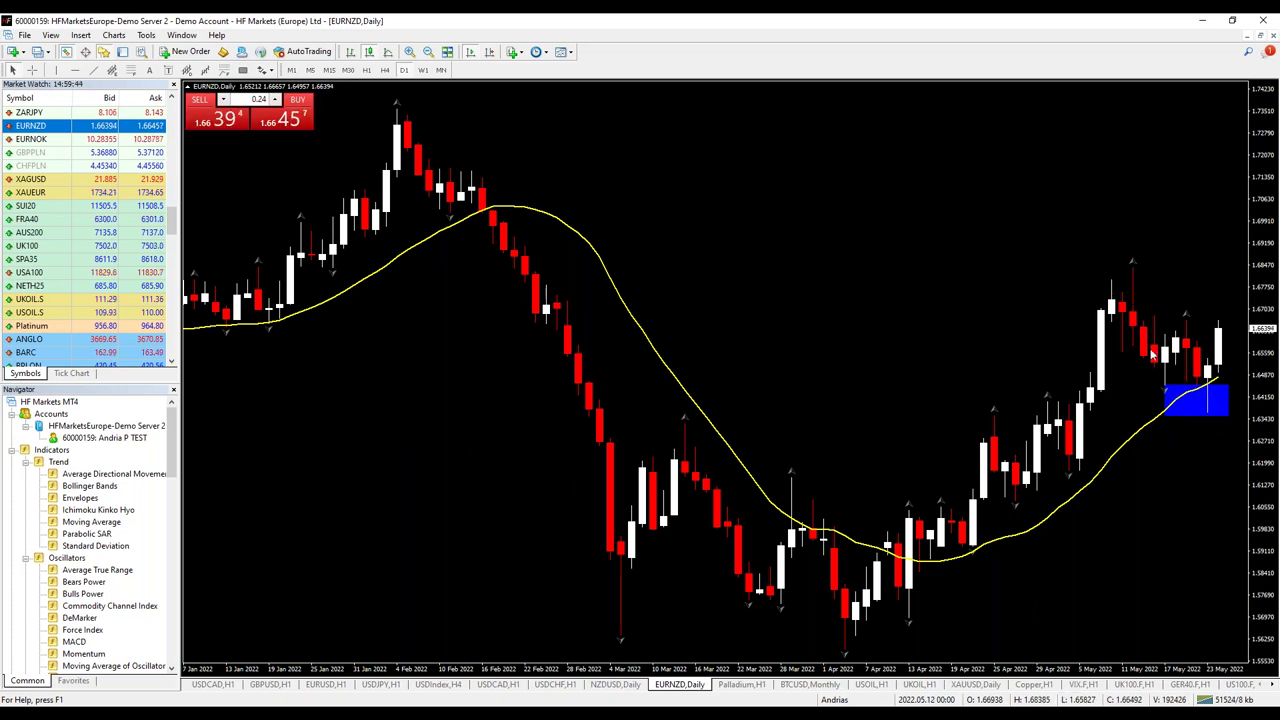
mouse_move(1204, 393)
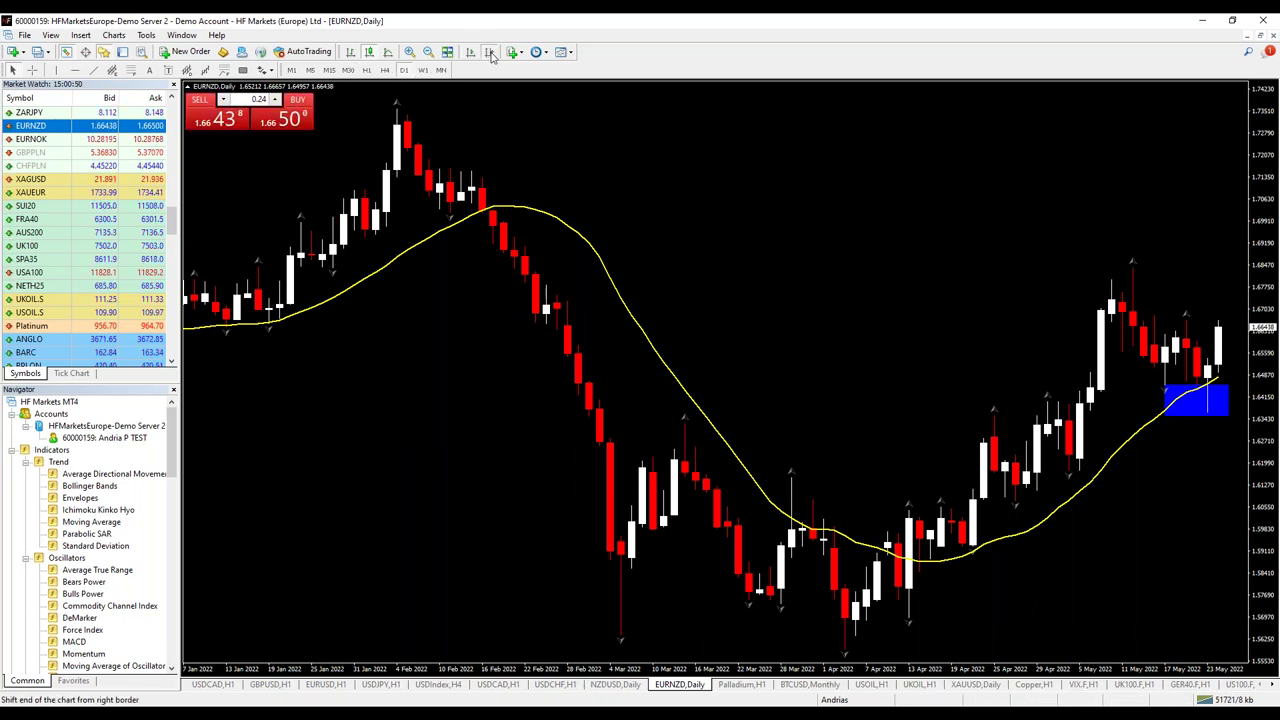
- Browse the EURNZD chart history, zooming out and back in, then return to the presentation slide
scroll(951, 293, "up", 15)
scroll(748, 365, "up", 15)
key("minus")
key("minus")
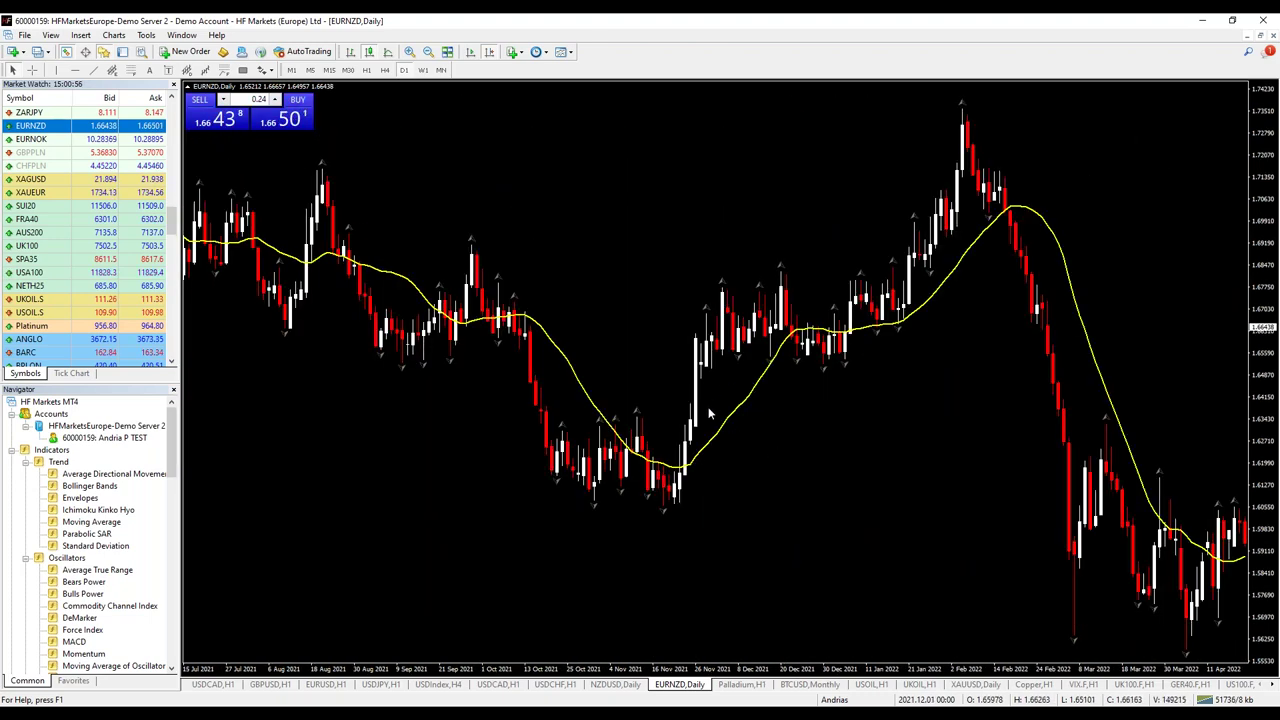
scroll(586, 365, "up", 15)
scroll(737, 388, "up", 5)
key("plus")
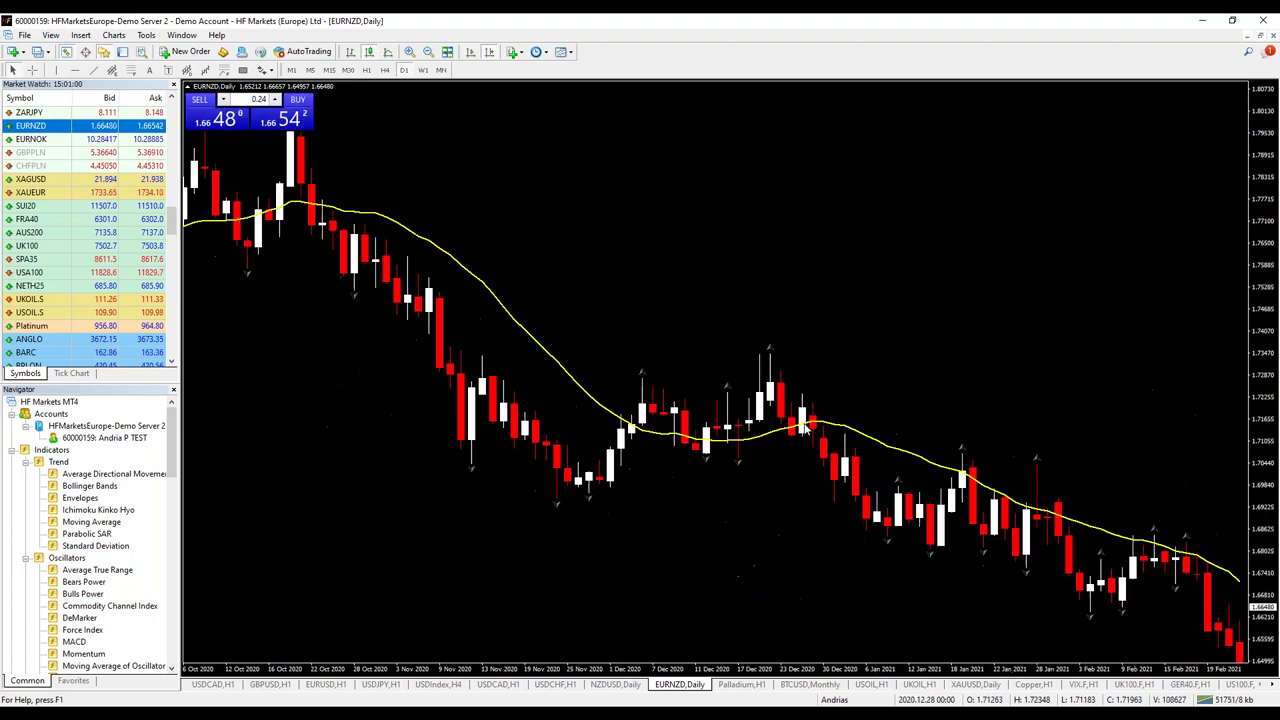
scroll(480, 327, "up", 2)
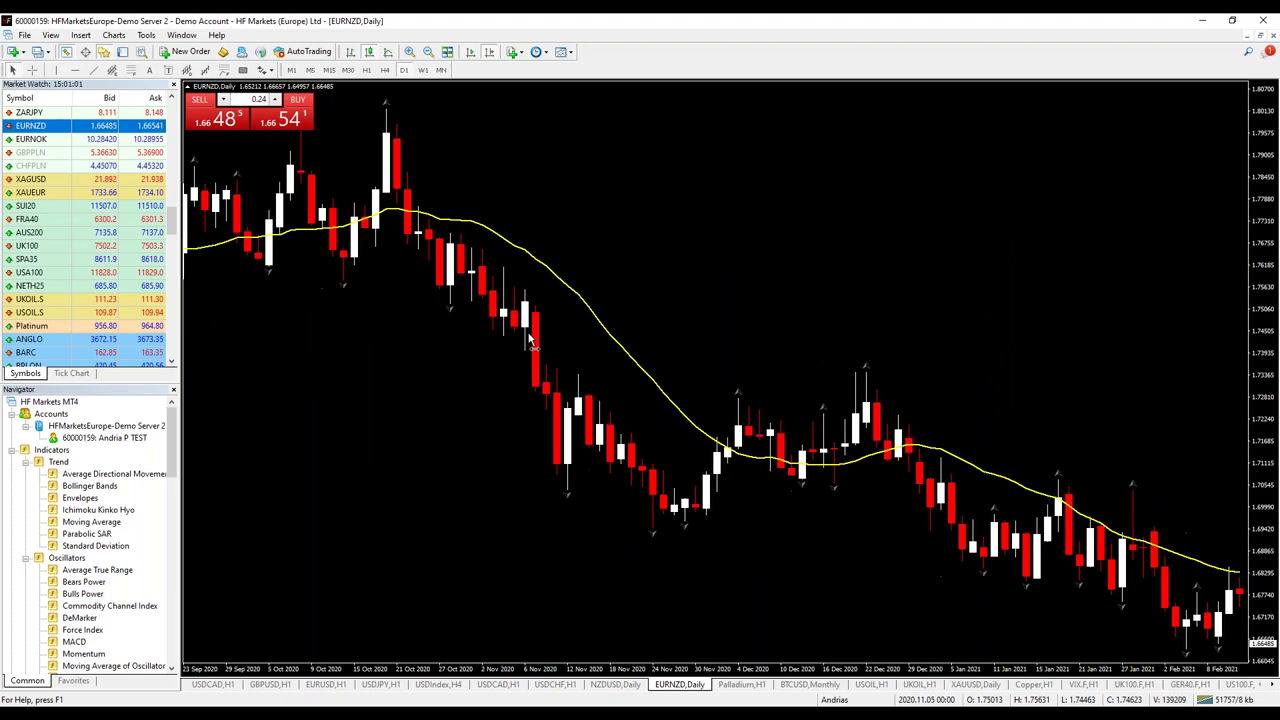
scroll(530, 340, "down", 3)
scroll(620, 350, "up", 3)
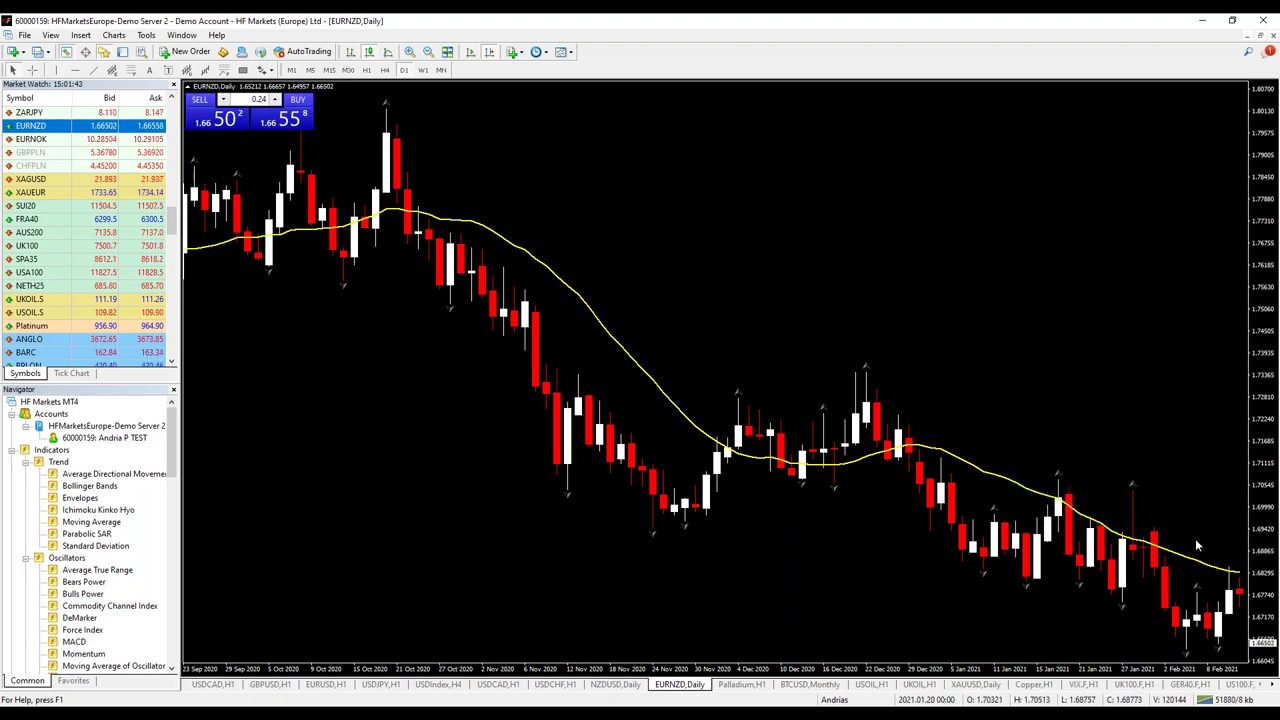
scroll(1195, 538, "down", 10)
scroll(1043, 408, "down", 10)
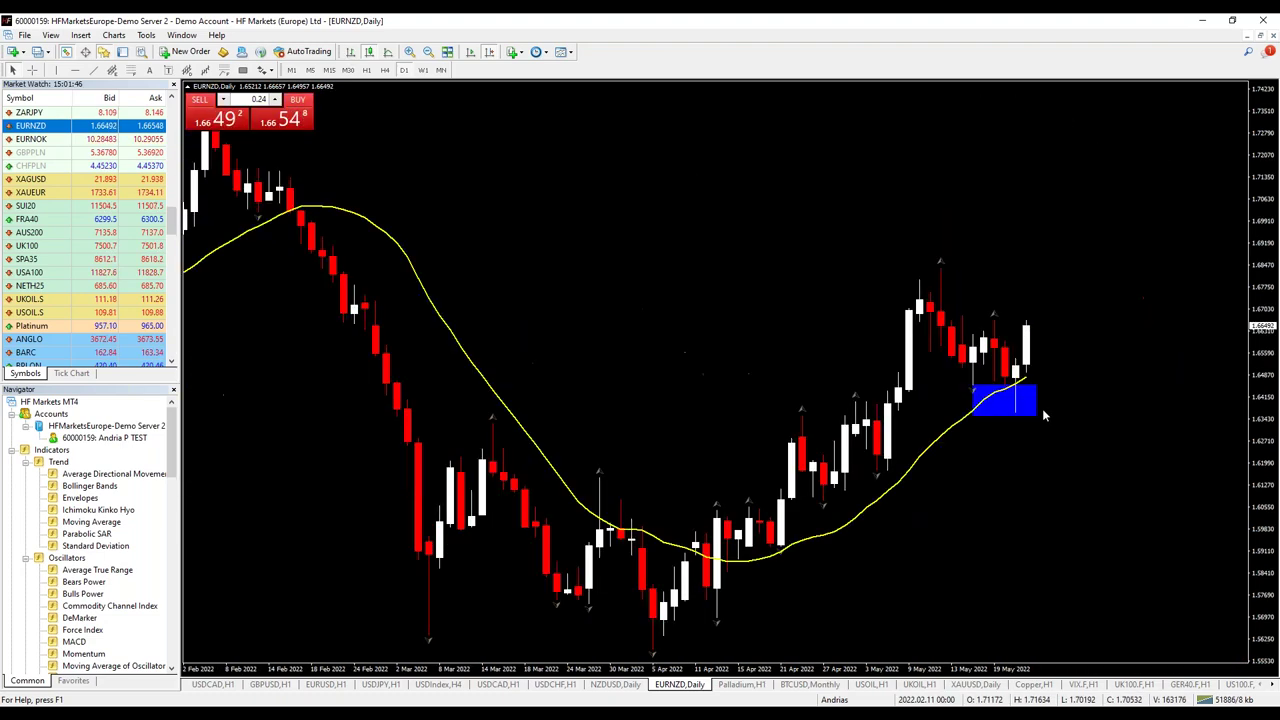
key("alt+Tab")
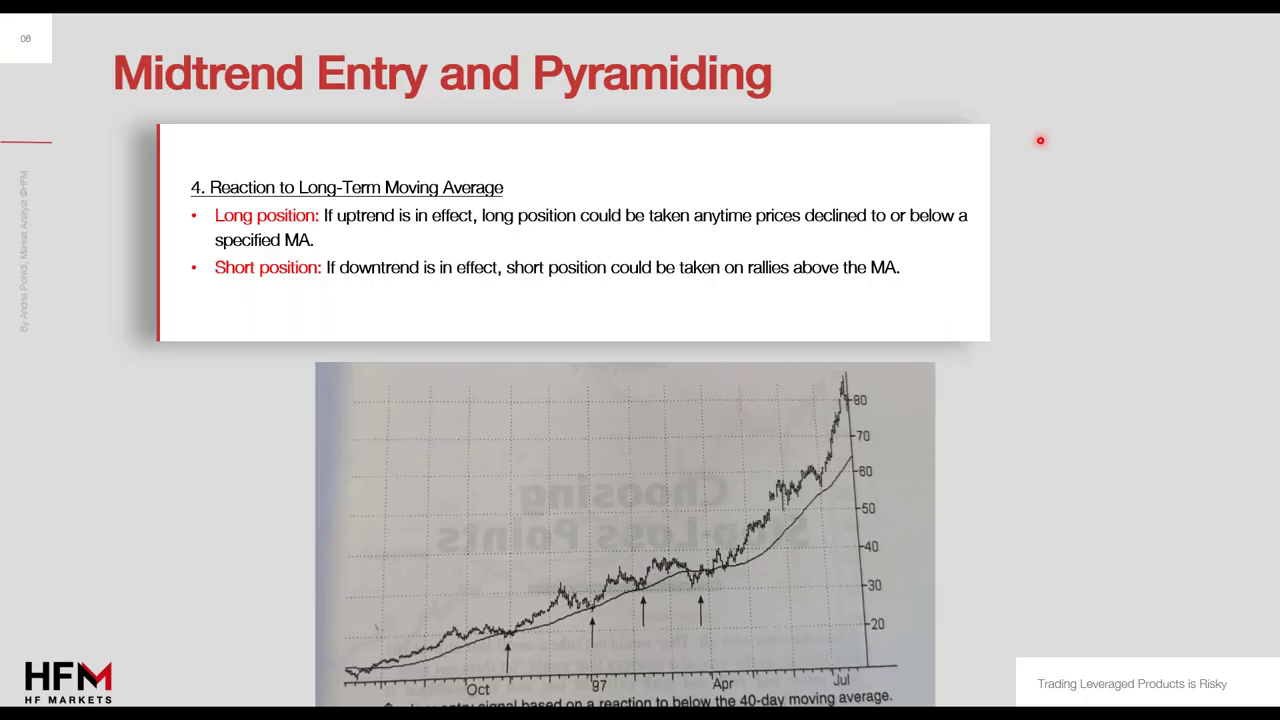